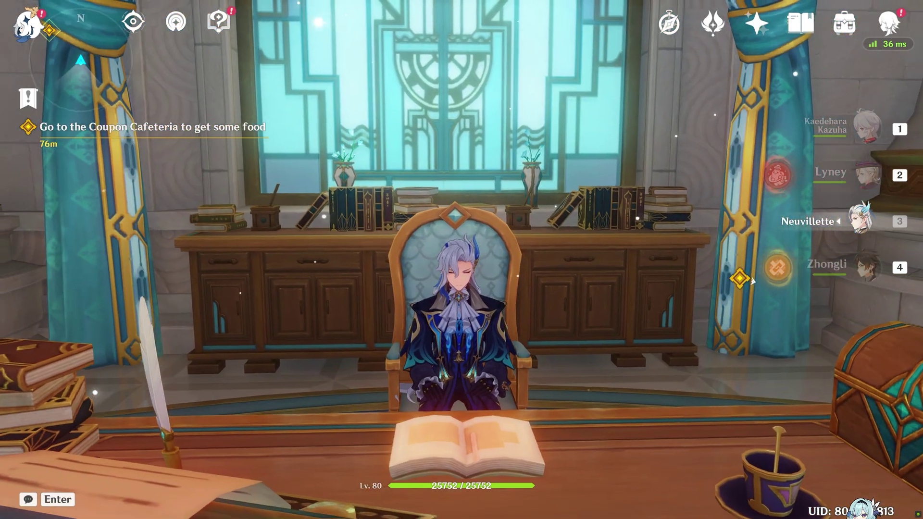
scroll(462, 288, up, 3)
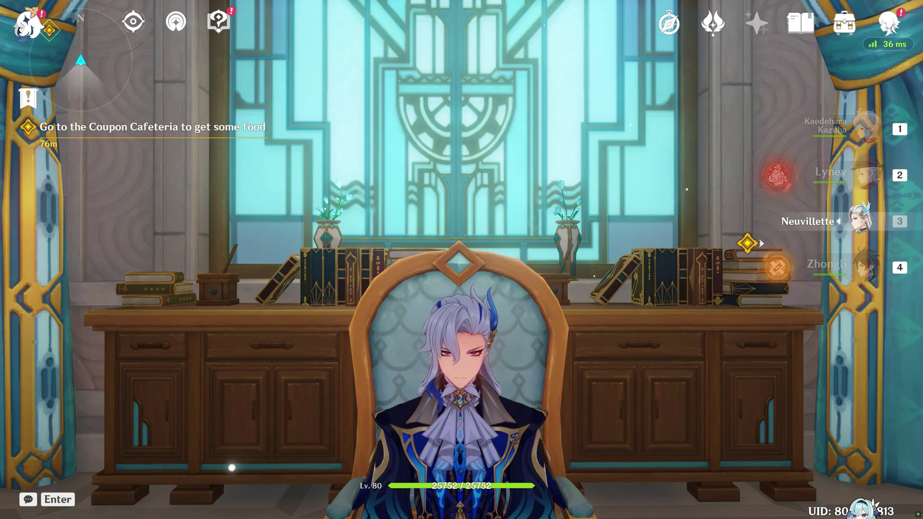
Step: Open the Wish screen on Neuvillette's Decree of the Deeps banner with F3
key(F3)
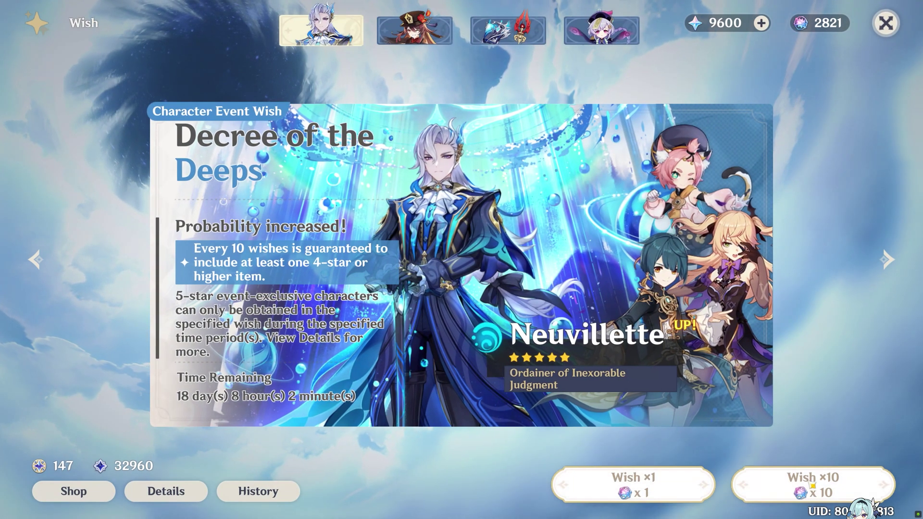
Step: Make the first Neuvillette ten-wishes, skipping past their results and extras
click(812, 484)
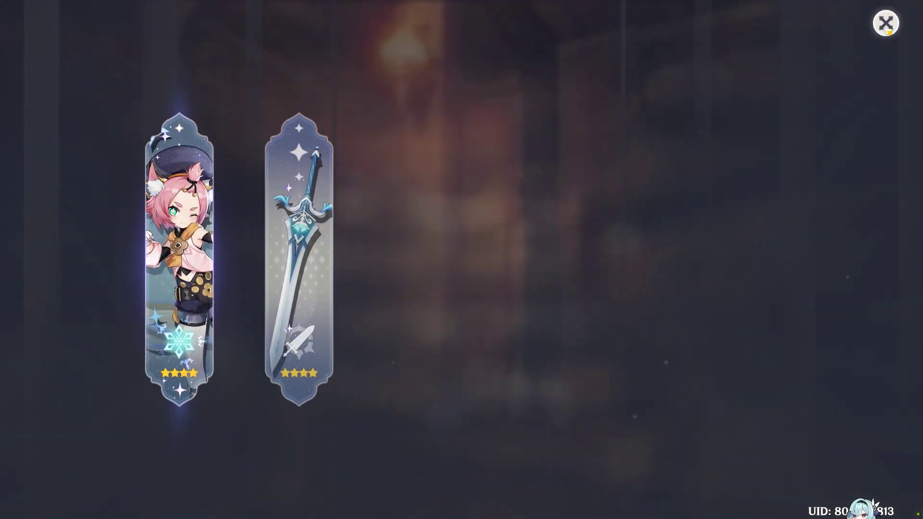
key(Escape)
key(Escape)
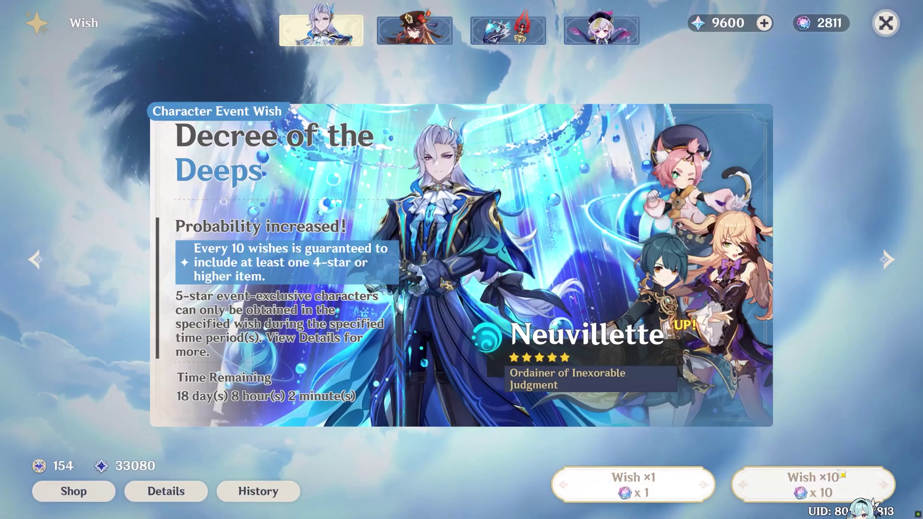
click(842, 476)
key(Escape)
key(Escape)
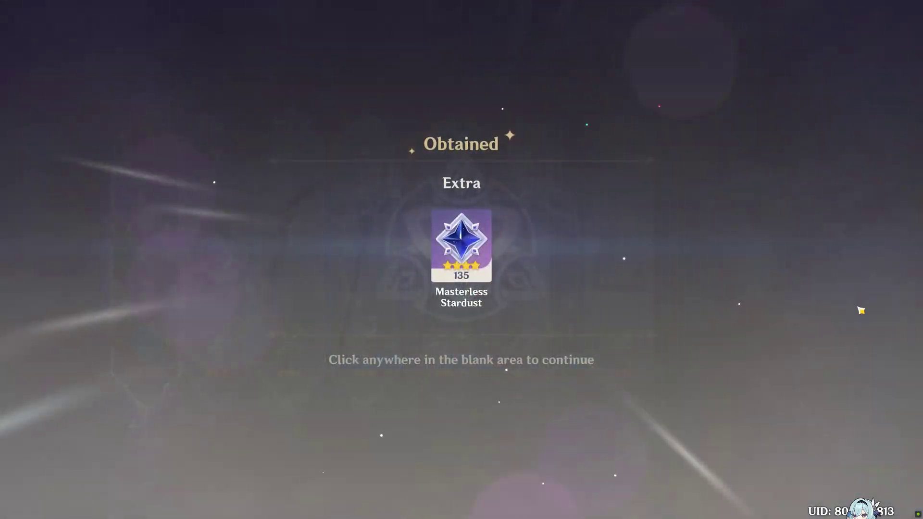
click(861, 311)
click(814, 485)
click(884, 19)
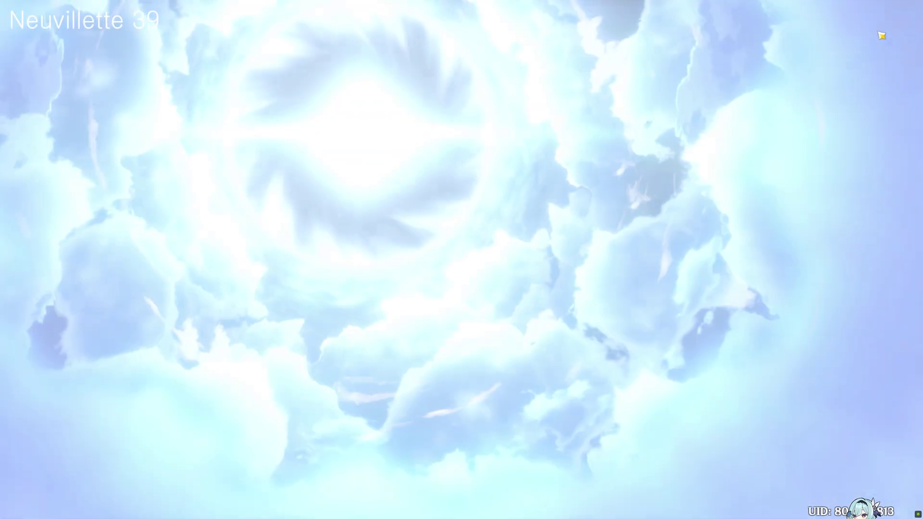
Step: Run three more ten-wishes, skipping each animation and results screen
click(886, 23)
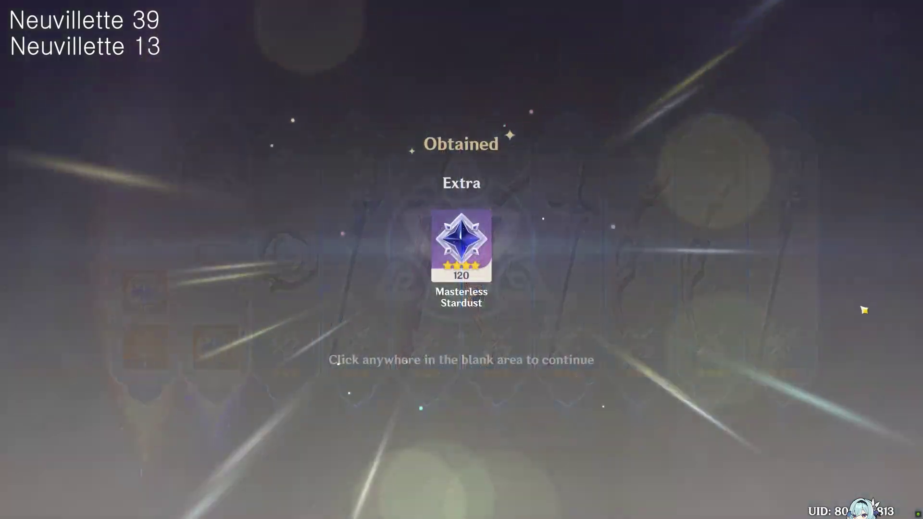
click(842, 476)
click(881, 32)
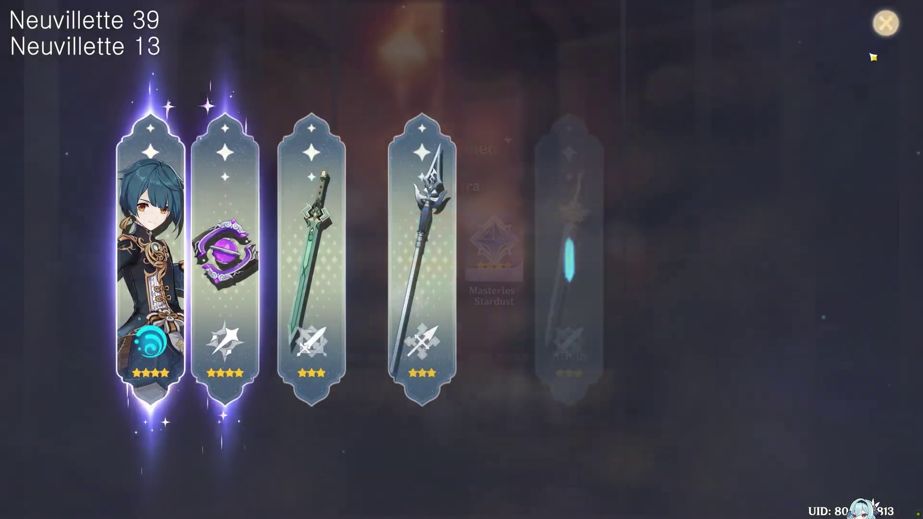
click(842, 476)
click(879, 30)
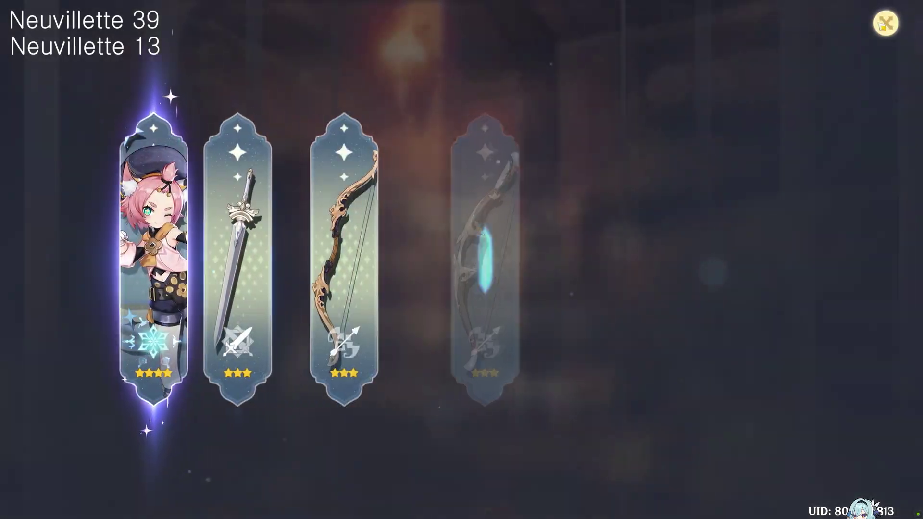
click(842, 476)
click(886, 32)
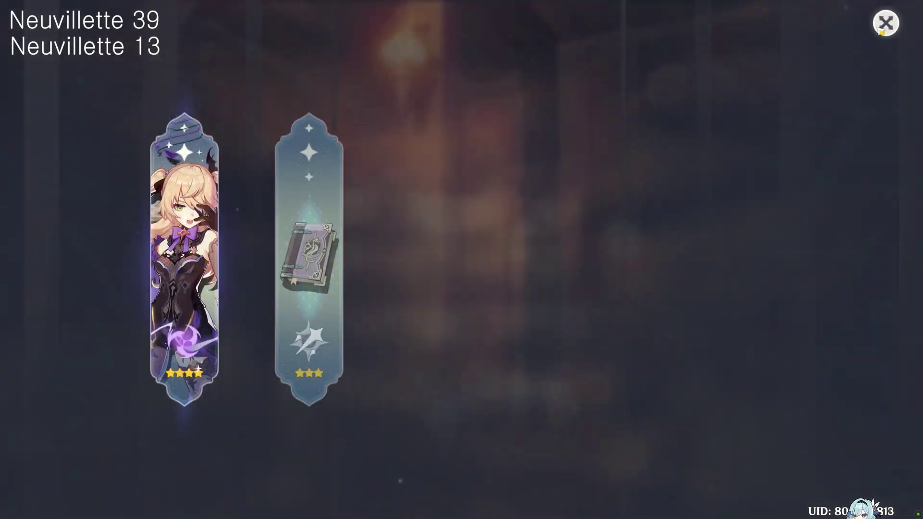
click(881, 32)
click(842, 476)
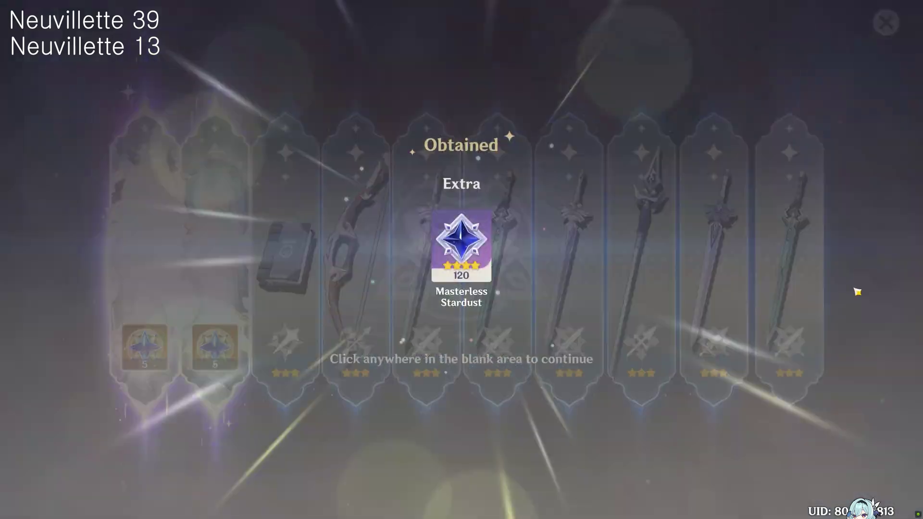
Step: Keep ten-wishing until another Neuvillette is obtained and a new animation plays
click(858, 291)
click(829, 487)
click(879, 34)
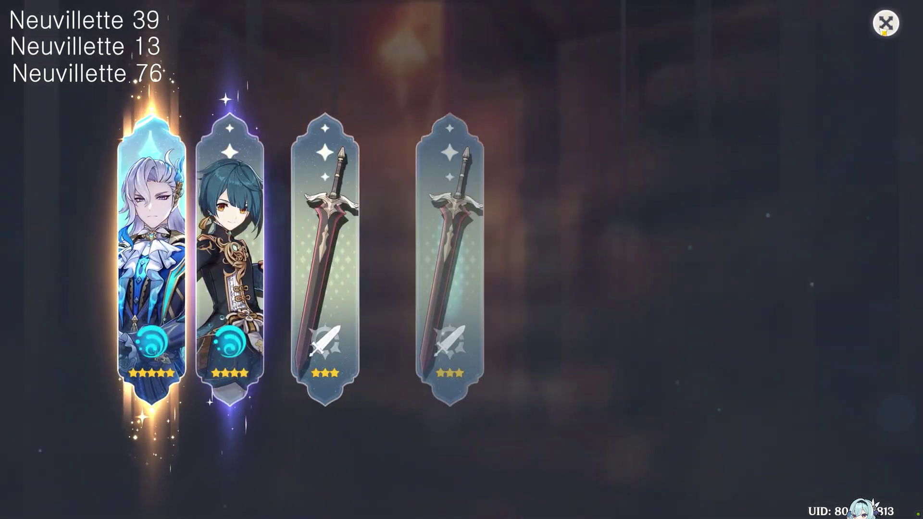
click(886, 29)
click(830, 487)
click(876, 29)
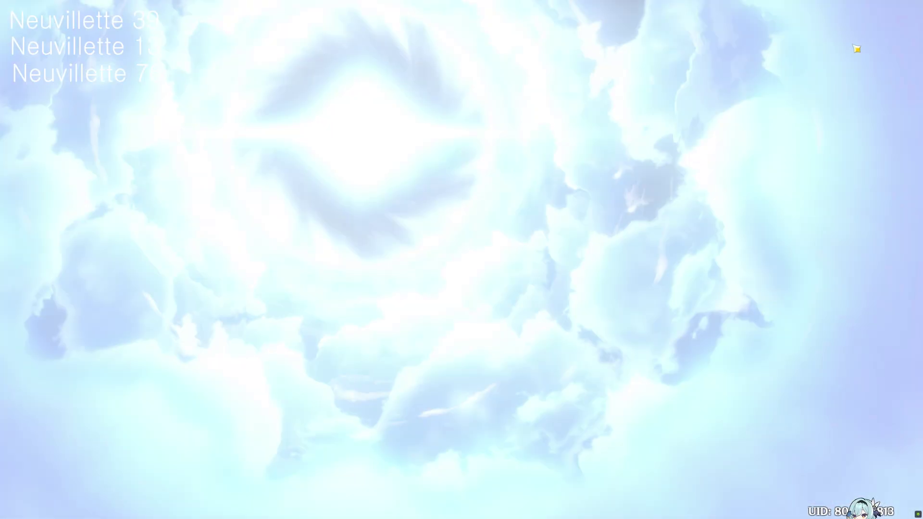
Step: Skip the current animation and start the next Neuvillette ten-wish
click(862, 38)
click(886, 22)
click(830, 487)
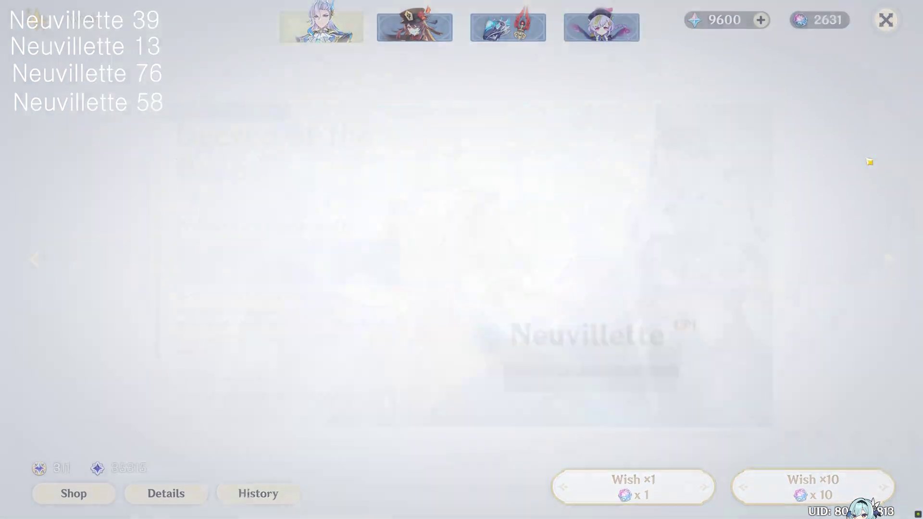
click(865, 36)
click(886, 21)
click(830, 404)
click(830, 485)
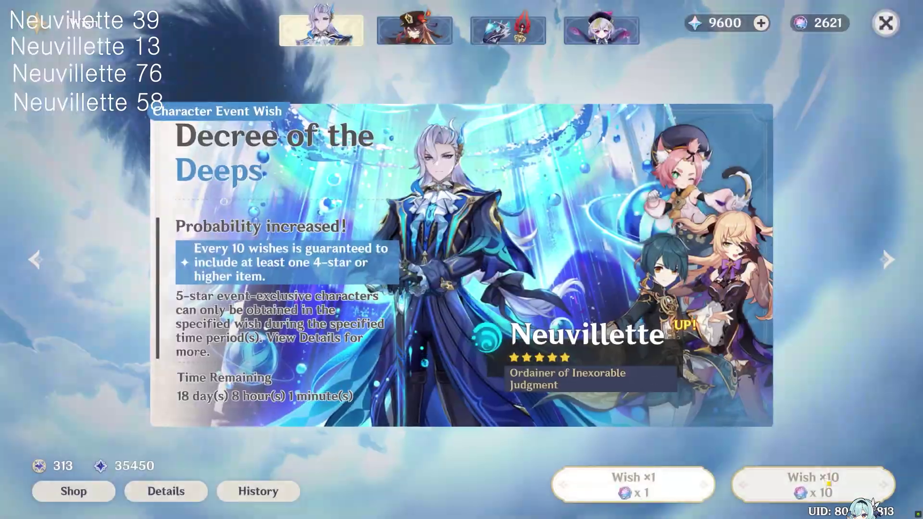
Step: Run two more ten-wishes, skipping animations and closing the results
click(866, 36)
click(886, 22)
click(830, 404)
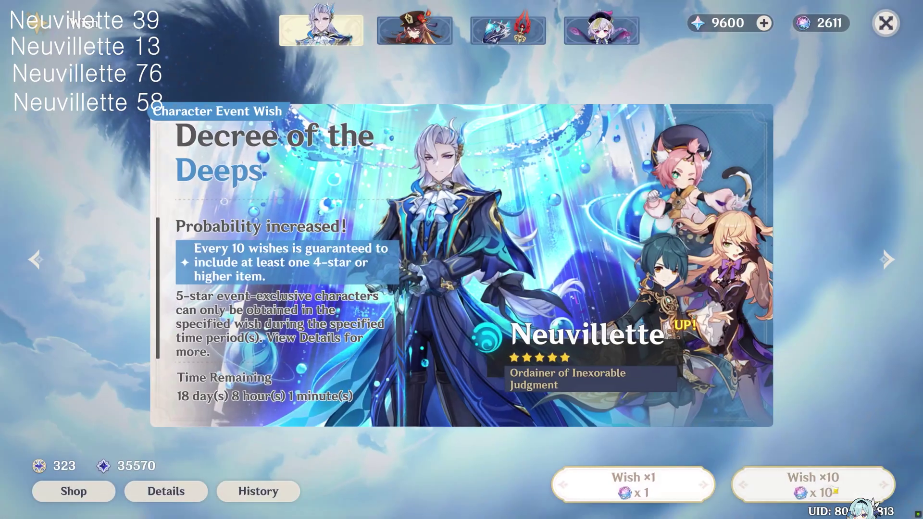
click(830, 487)
click(869, 43)
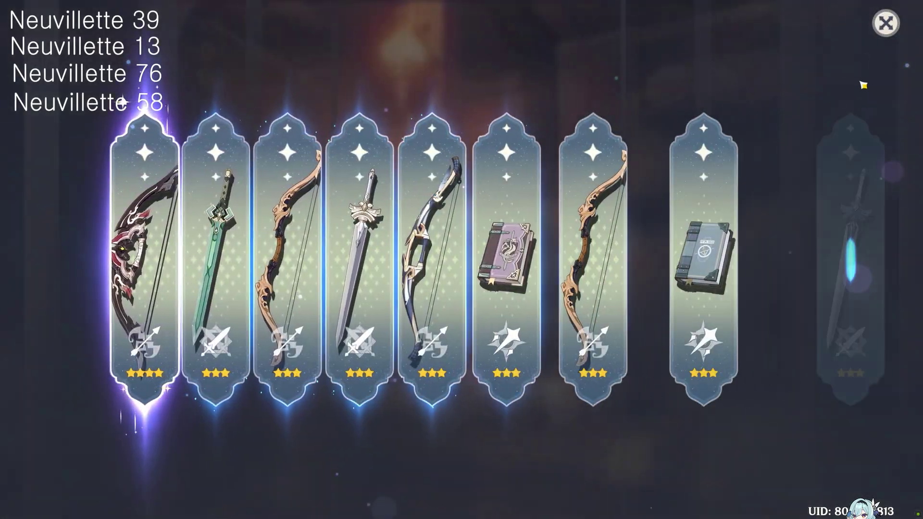
click(886, 22)
click(830, 404)
click(830, 484)
Step: Continue ten-wishing, dismissing the results and Obtained screens each time
click(880, 32)
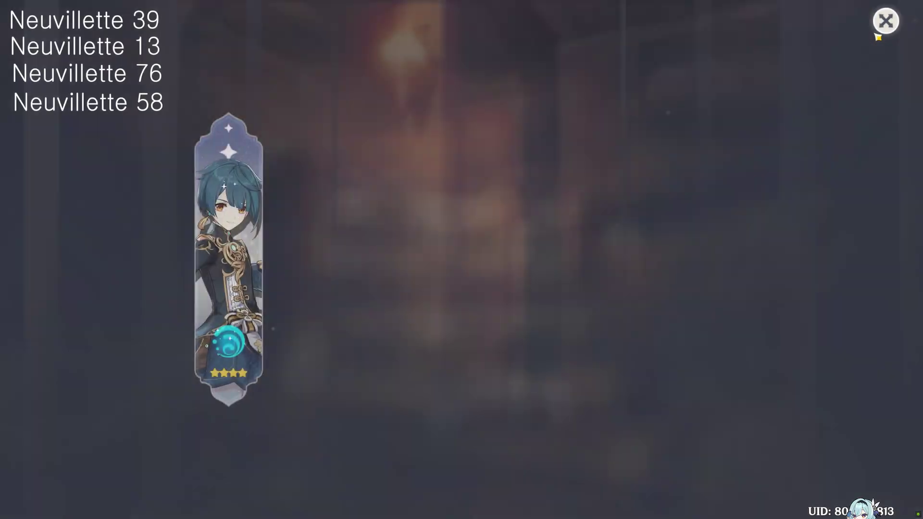
click(829, 404)
click(886, 22)
click(830, 485)
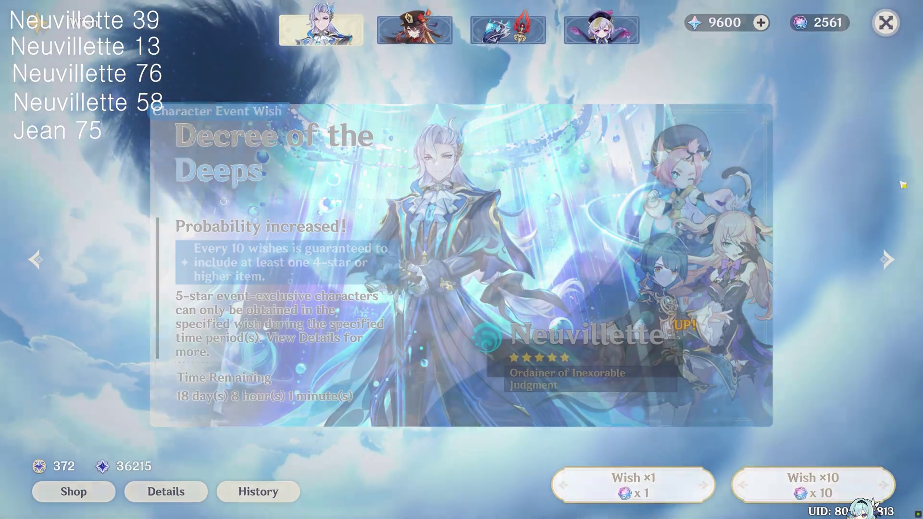
click(814, 484)
click(865, 32)
click(886, 21)
click(841, 396)
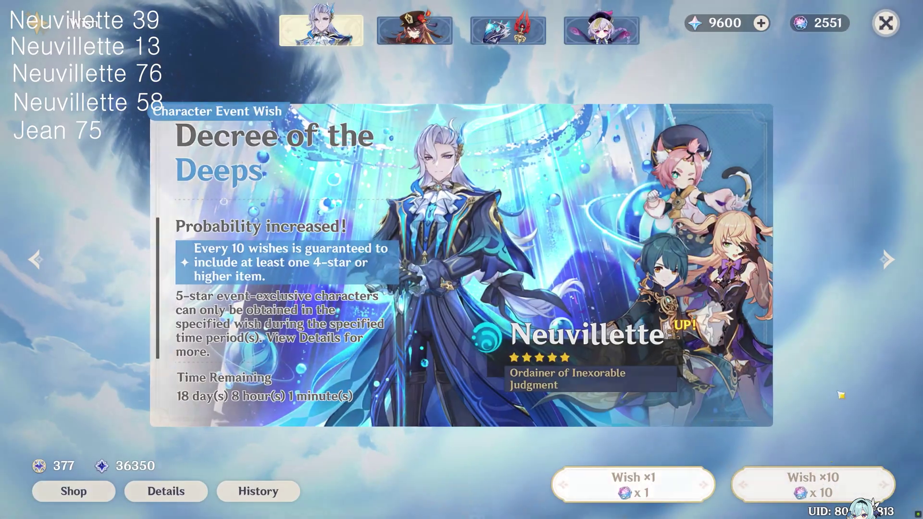
Step: Make another ten-wish and close its results and extras
click(814, 485)
click(849, 25)
click(886, 21)
click(833, 404)
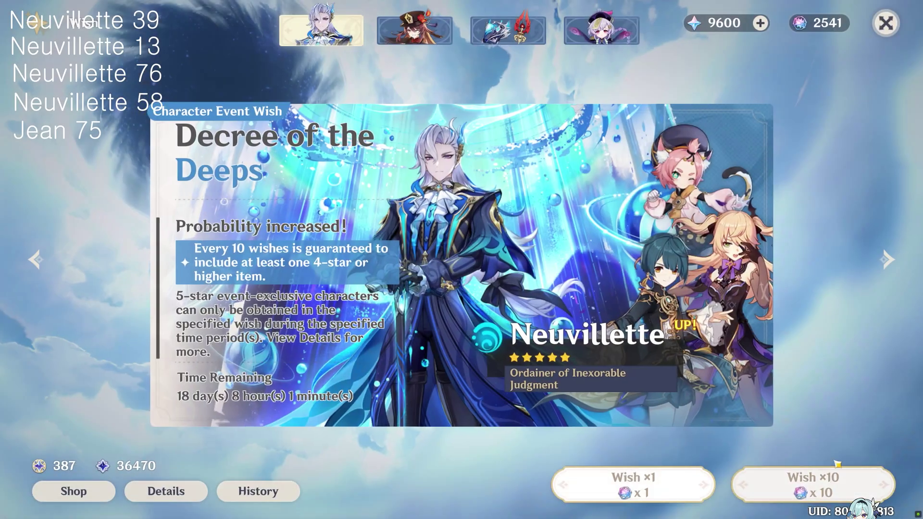
Step: Pull again, adding a Jean, and skip the next animation with 2511 fates left
click(833, 480)
click(866, 36)
click(886, 22)
click(830, 234)
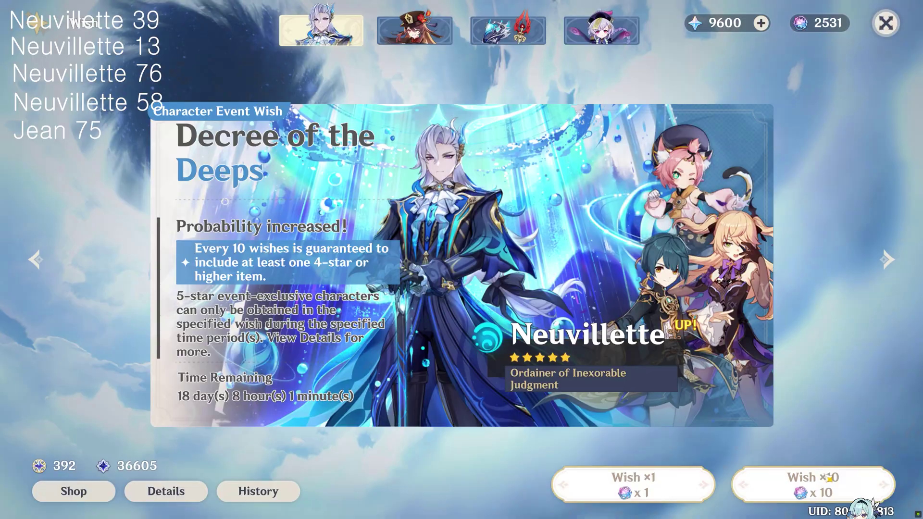
click(830, 477)
click(871, 30)
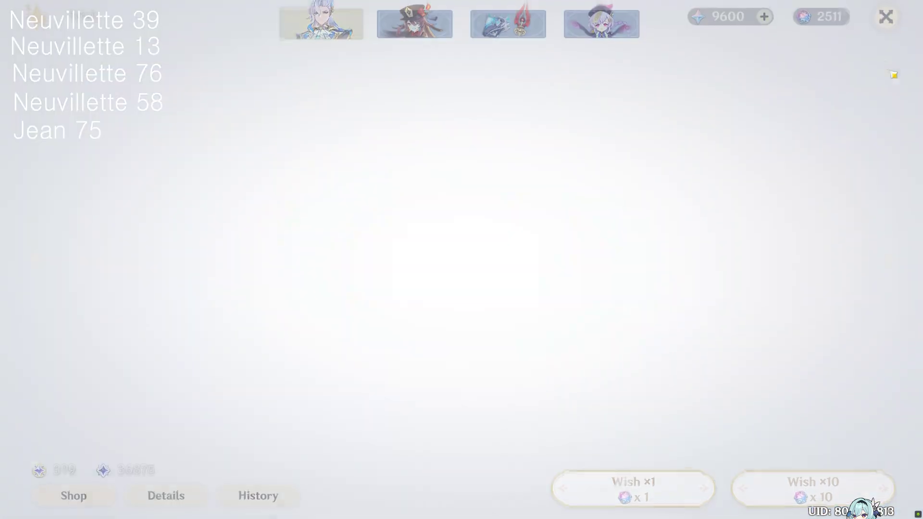
Step: Close the extras and run another ten-wish, dismissing its results
click(872, 33)
click(839, 246)
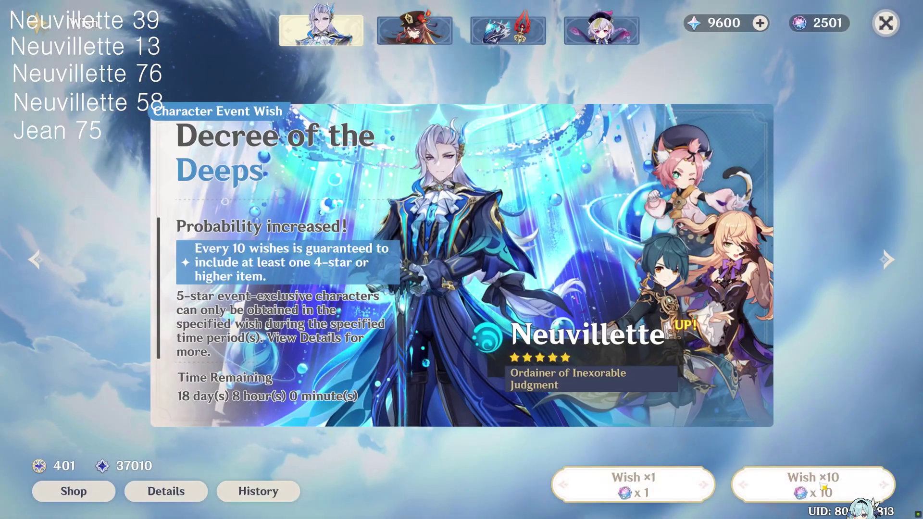
click(794, 491)
click(861, 36)
click(886, 22)
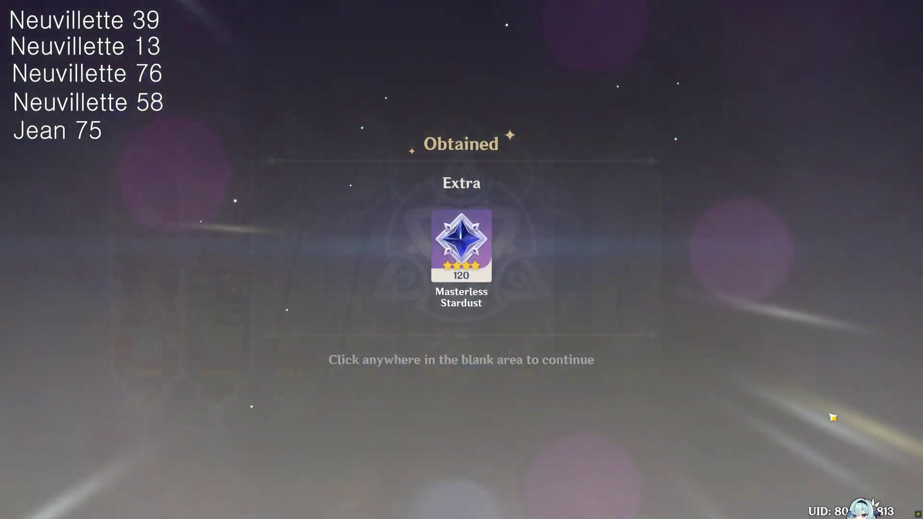
click(834, 411)
click(845, 491)
Step: Skip to the ten-item summary, close it, and make the next ten-wish
click(869, 38)
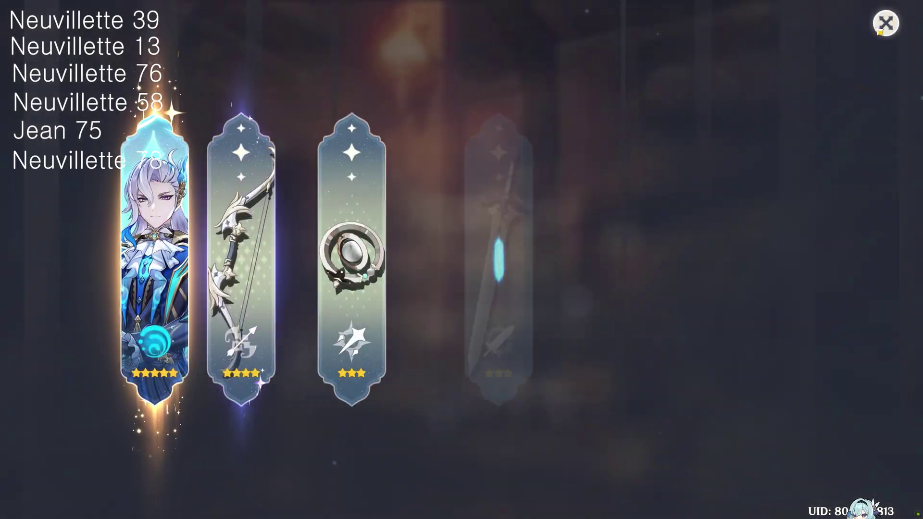
click(884, 34)
click(844, 305)
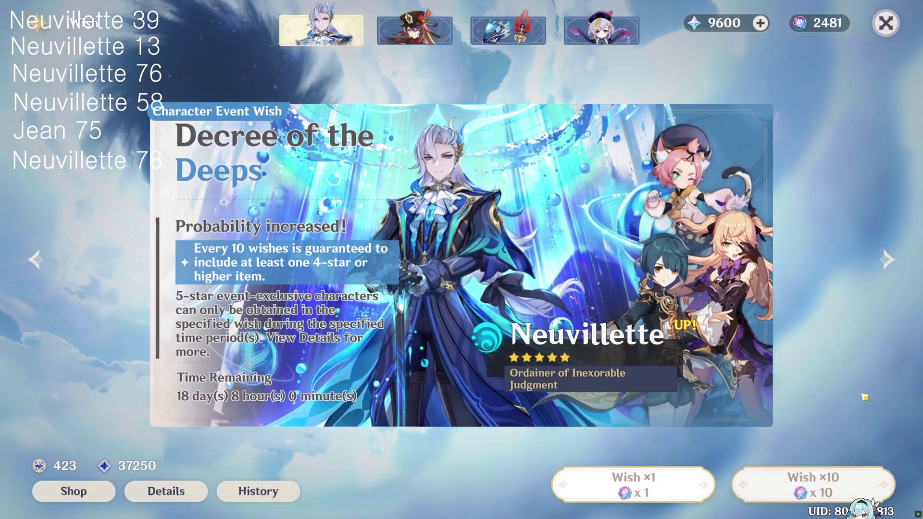
click(845, 491)
click(884, 36)
click(884, 34)
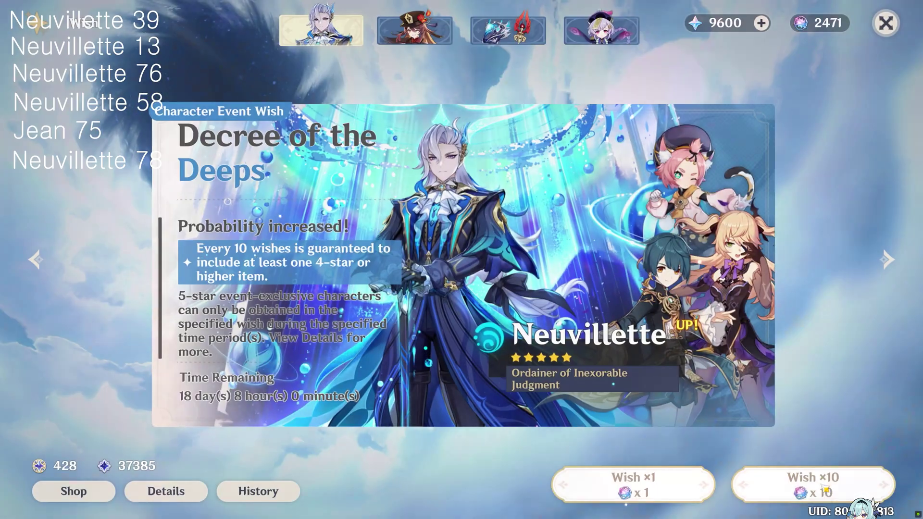
click(844, 491)
Step: Make further ten-wishes, pulling a sixth Neuvillette and bringing fates to 2441
click(871, 32)
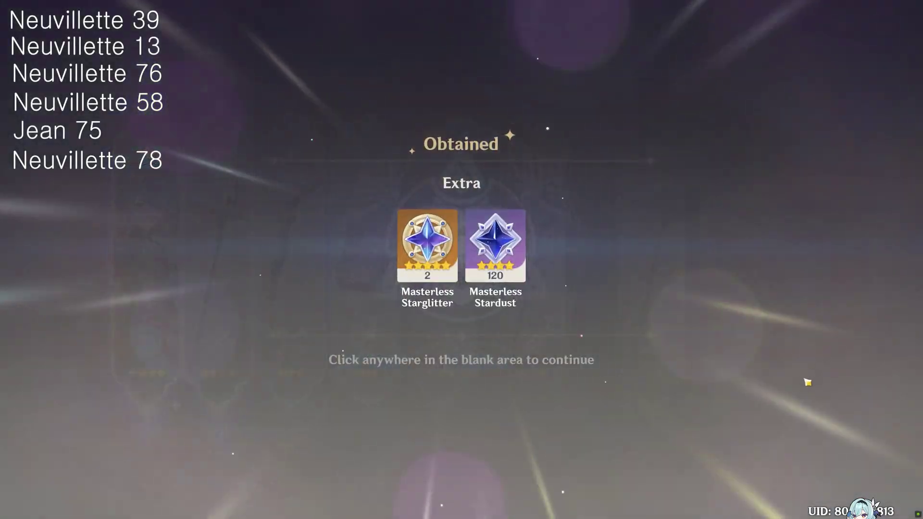
click(881, 33)
click(844, 491)
click(862, 36)
click(885, 24)
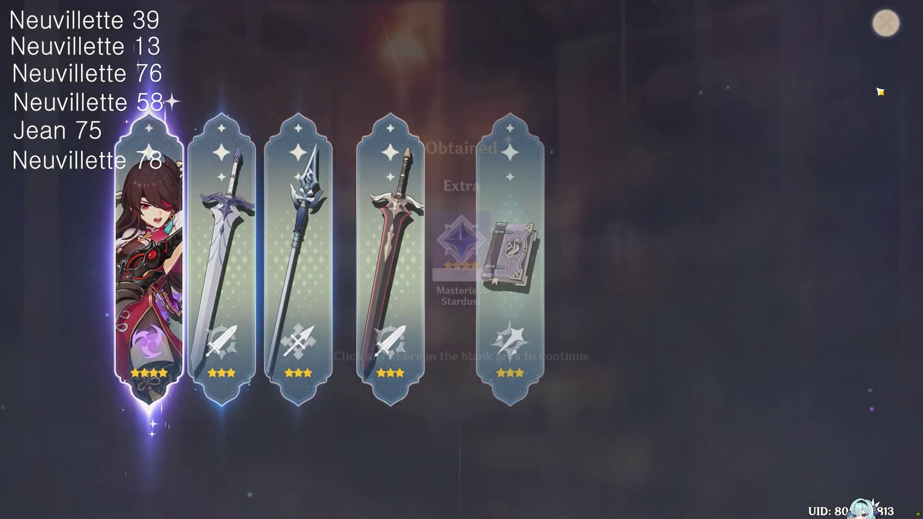
click(845, 491)
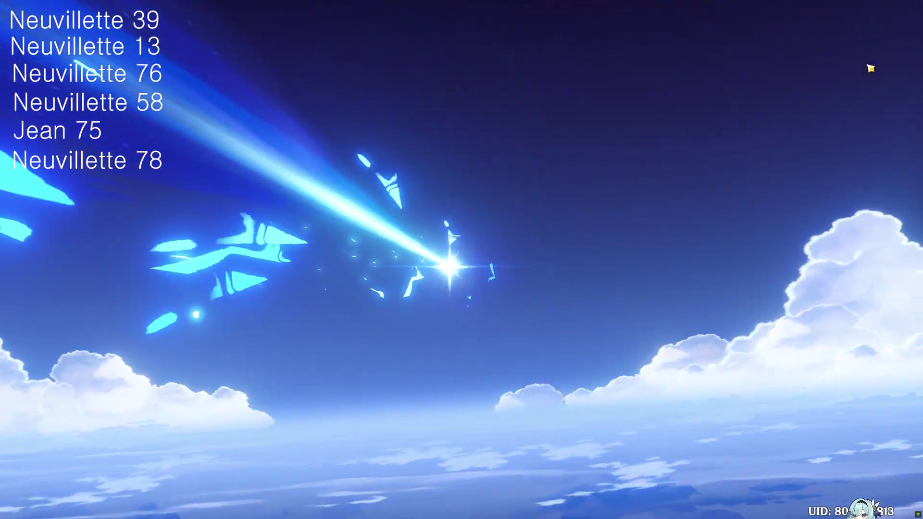
Step: Skip the meteor animation and reveals to reach the summary showing a seventh Neuvillette
click(879, 35)
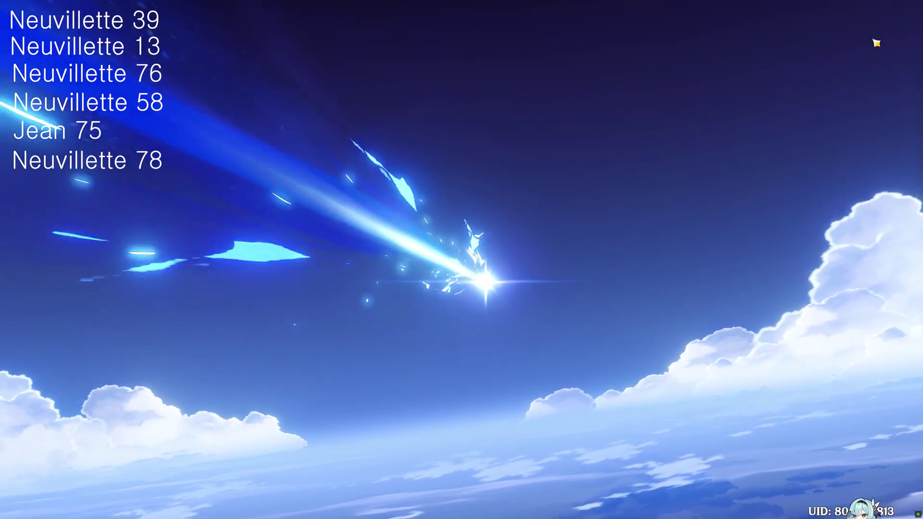
click(877, 38)
click(886, 23)
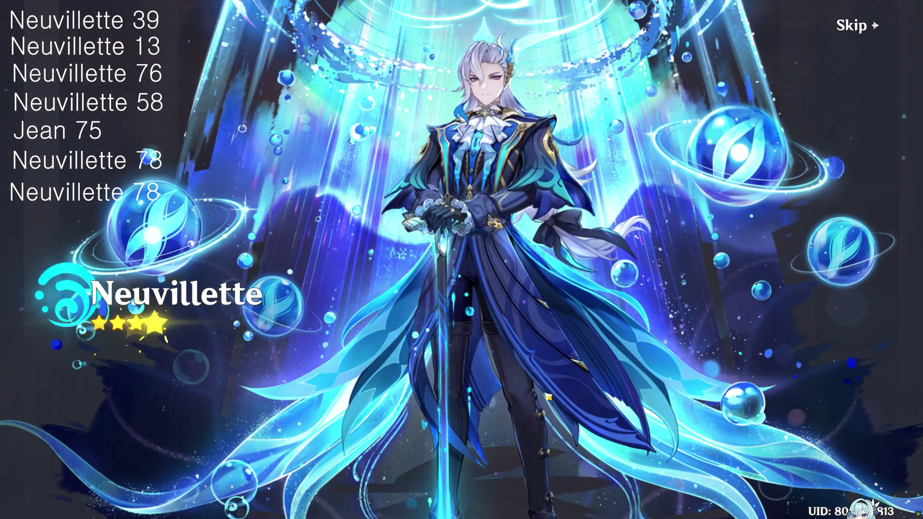
click(548, 395)
click(699, 278)
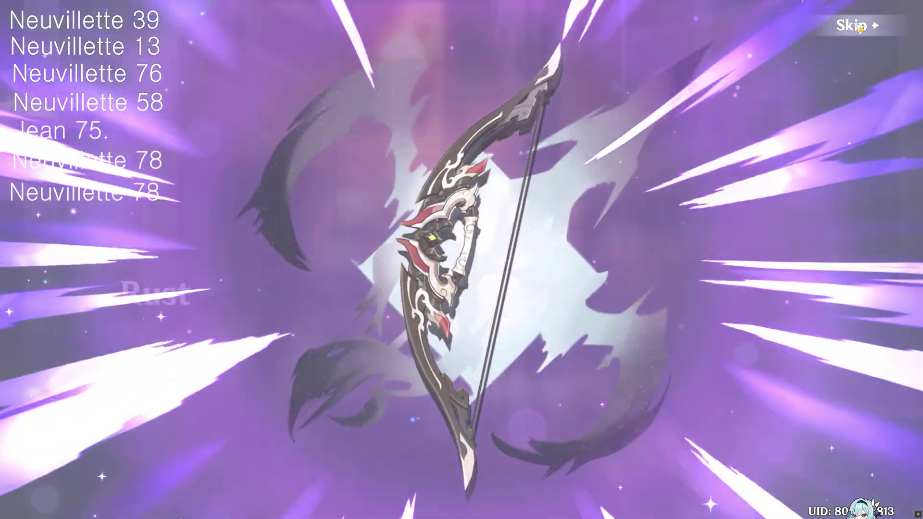
click(549, 317)
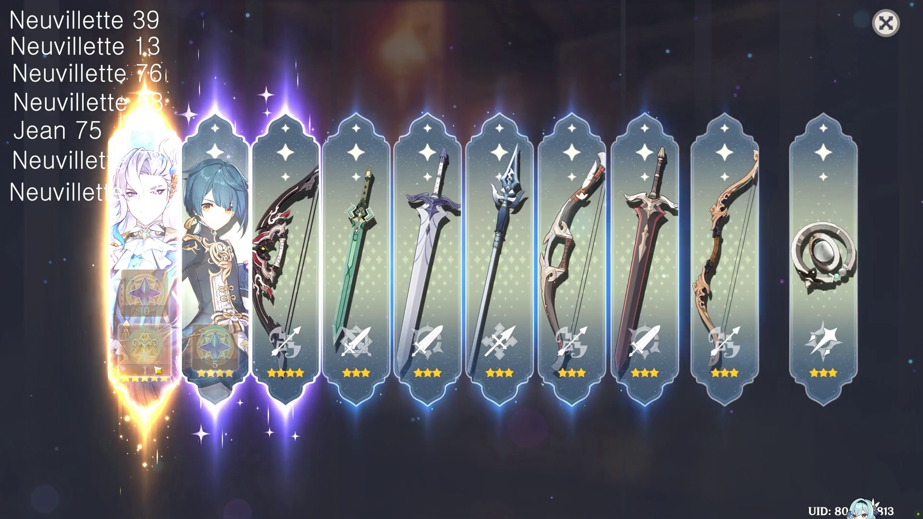
Step: Check the Stella Fortuna bonus details, then close the ten-item summary
click(153, 357)
click(456, 454)
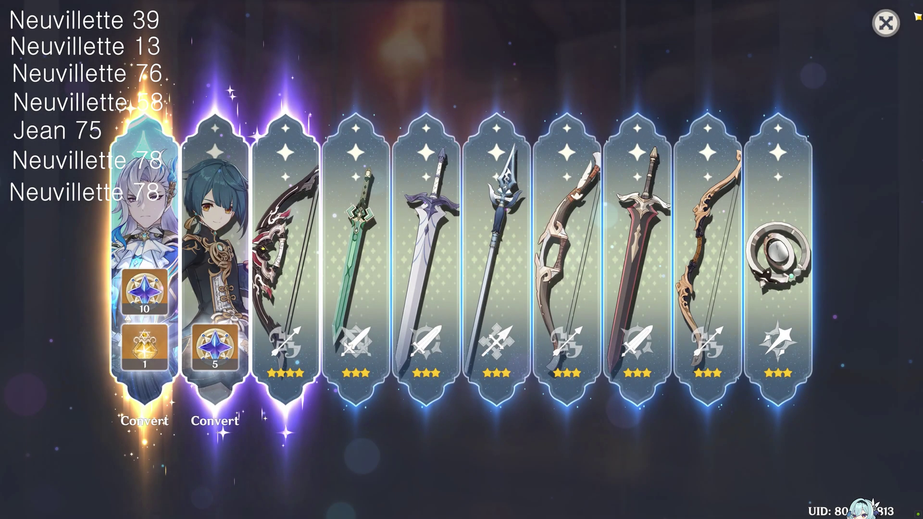
click(887, 25)
Step: Switch to the Epitome Invocation weapon banner and glance at Epitomized Path
click(681, 47)
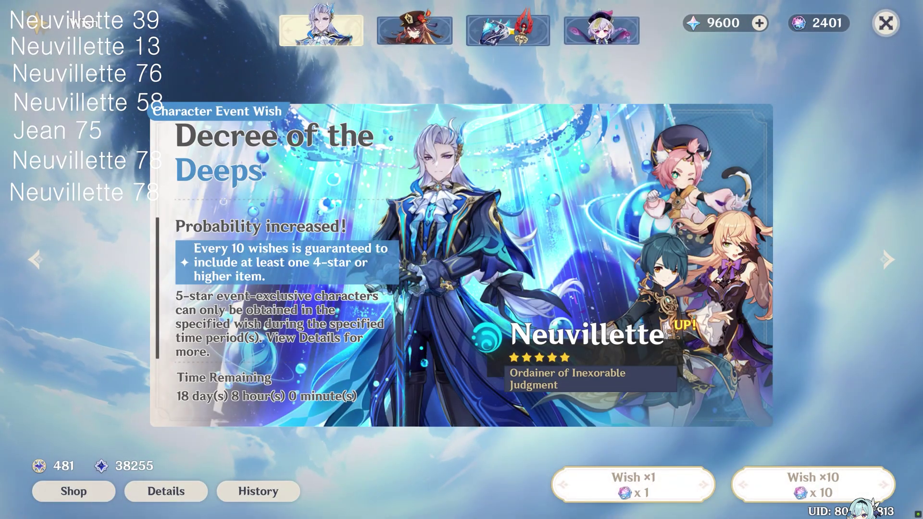
click(508, 30)
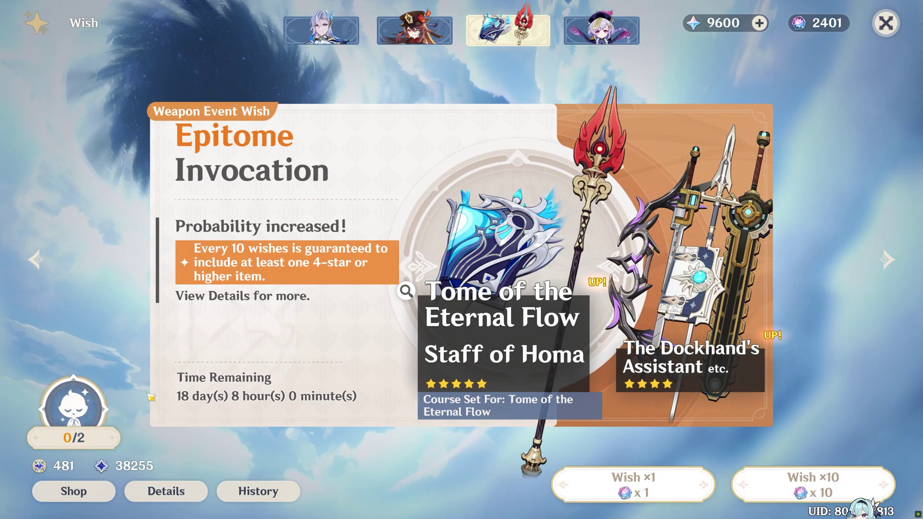
click(151, 396)
click(721, 109)
Step: Ten-wish on the weapon banner, getting a four-star character, four-star bow and three-star weapons
click(813, 482)
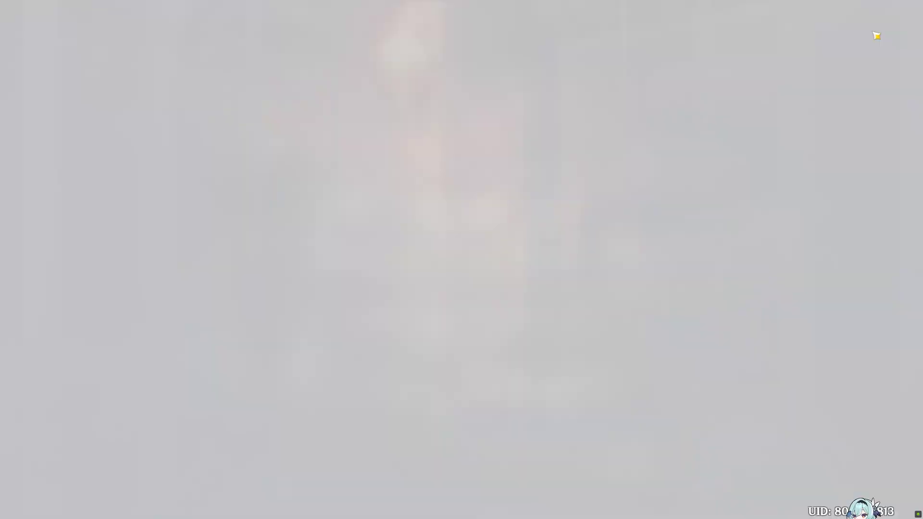
click(877, 36)
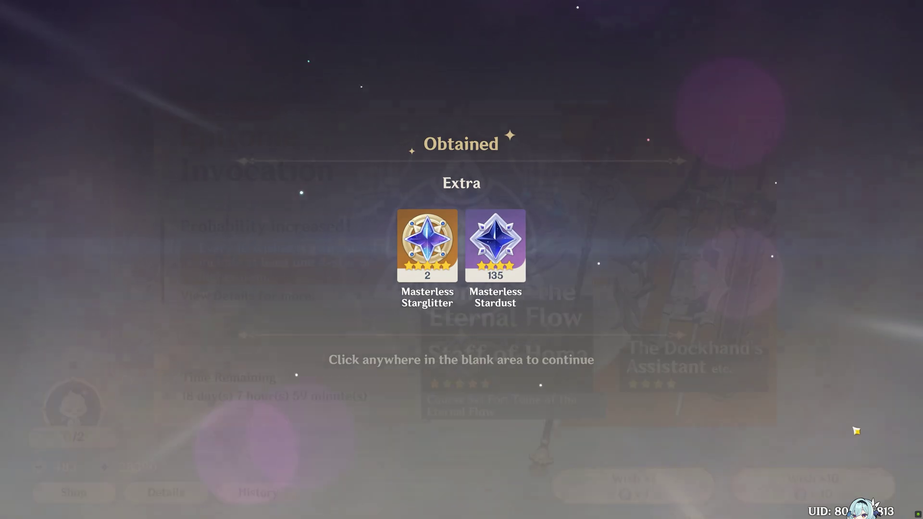
click(878, 36)
click(878, 40)
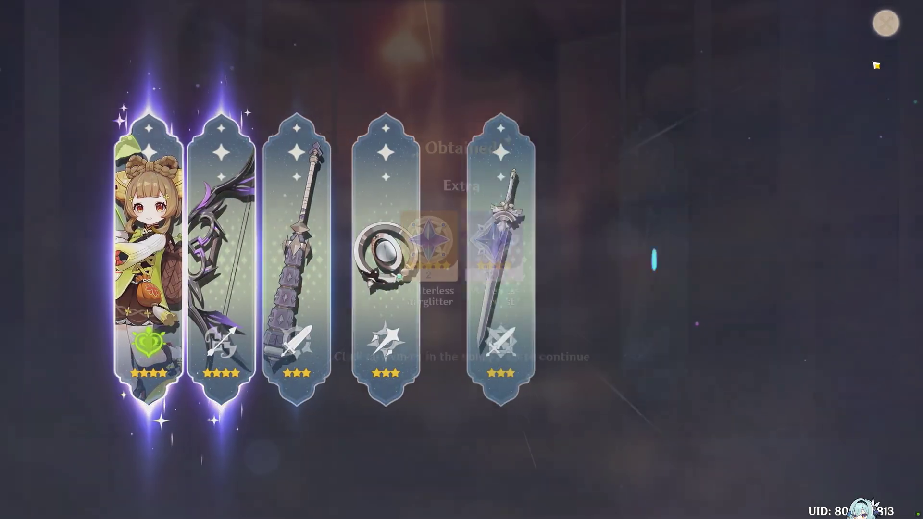